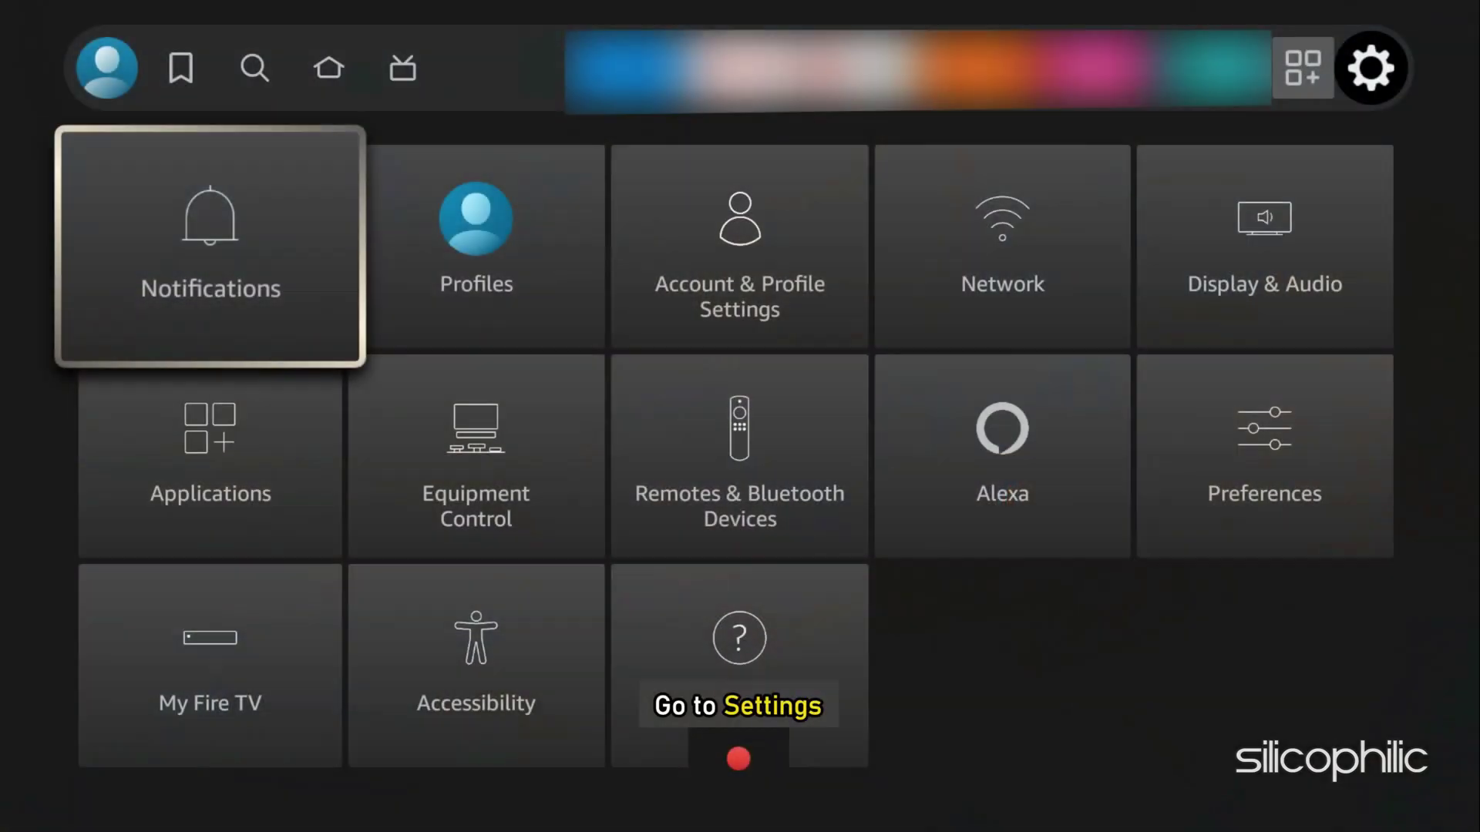
Check for system updates under My Fire TV > About.
key("Down")
key("Down")
key("Return")
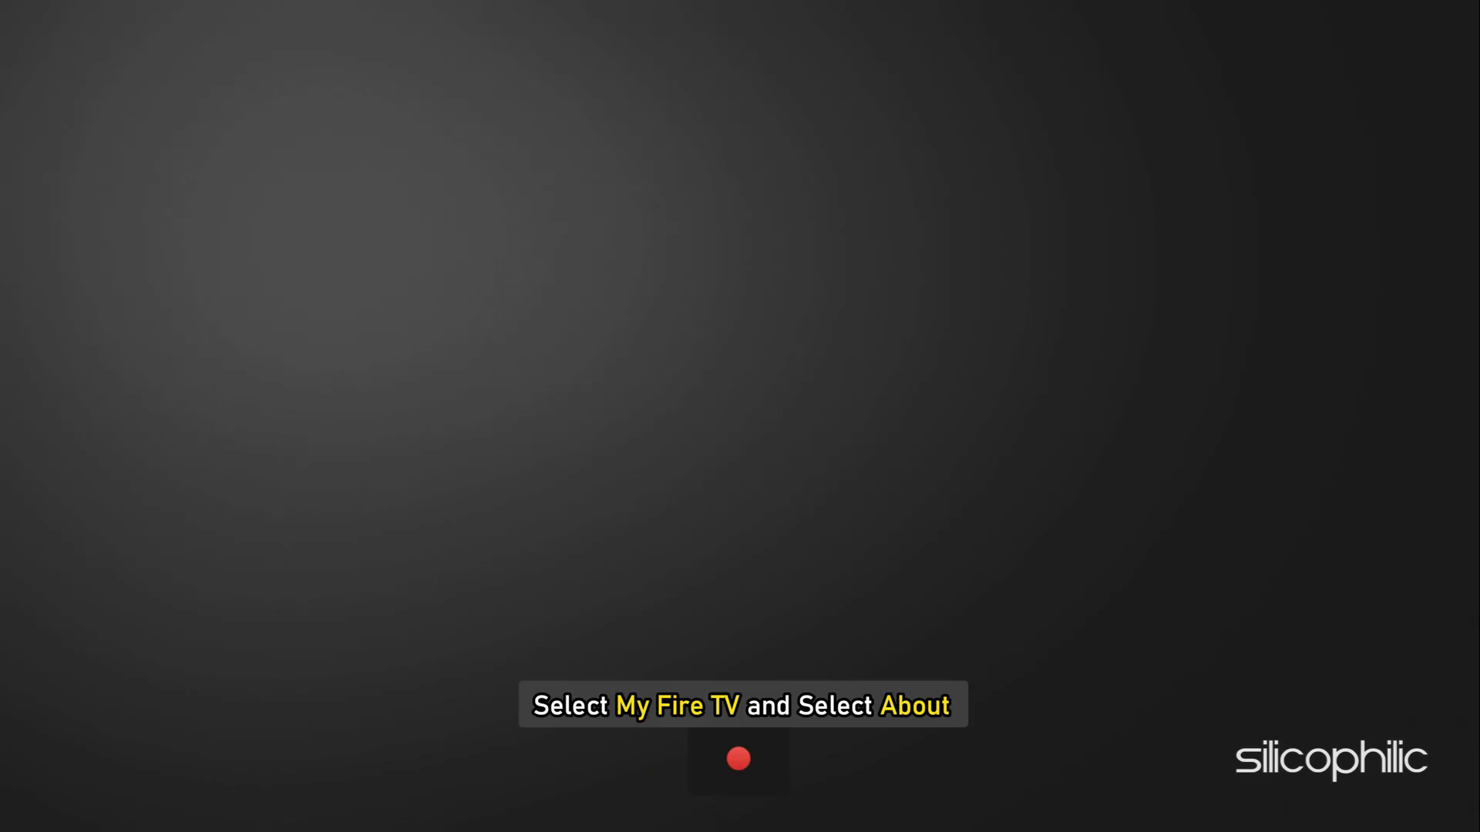
key("Return")
key("Down")
key("Down")
key("Down")
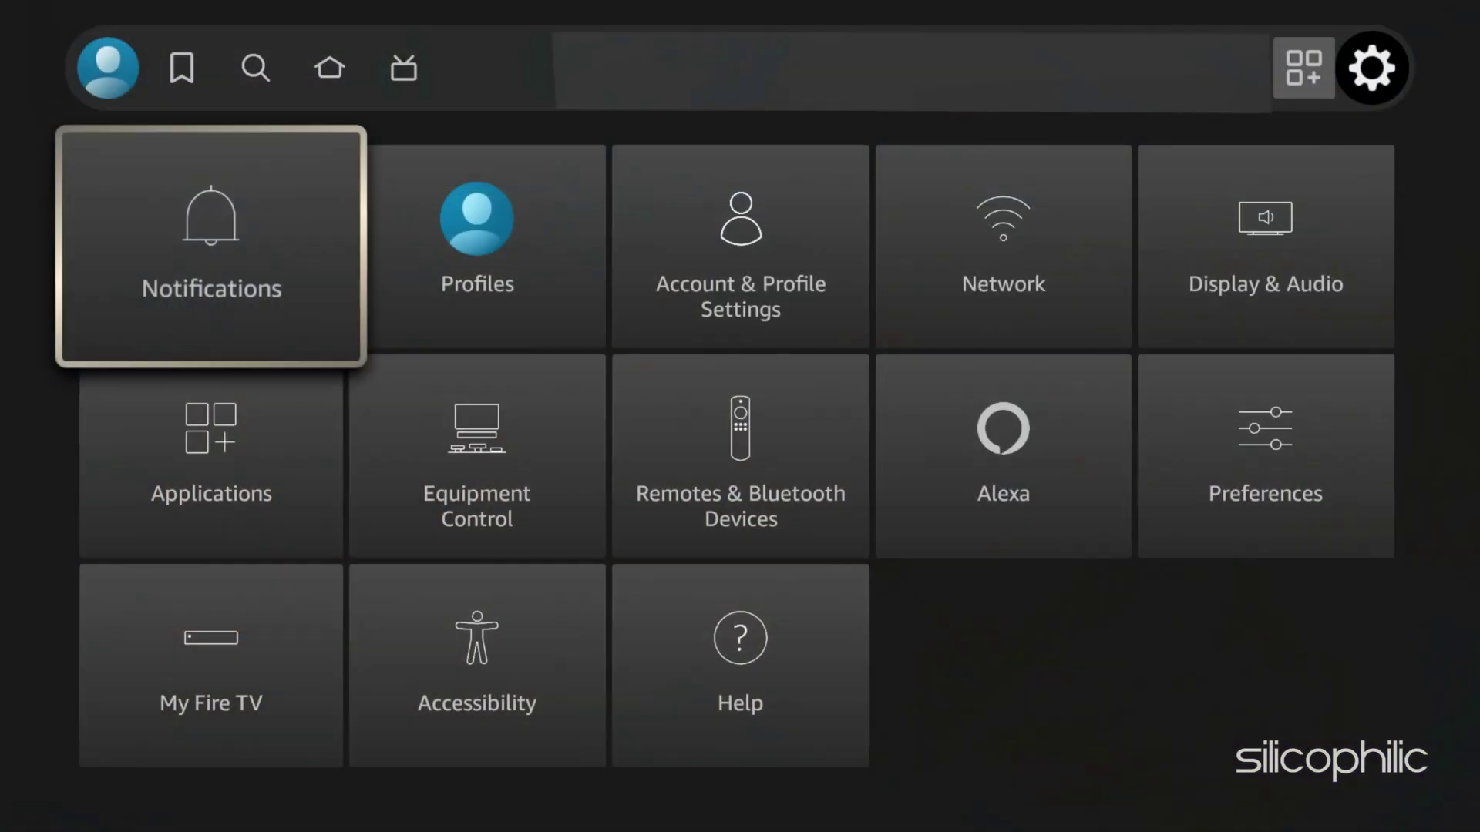
Force-stop the problematic app in Applications > Manage Installed Applications and clear its cache.
key("Down")
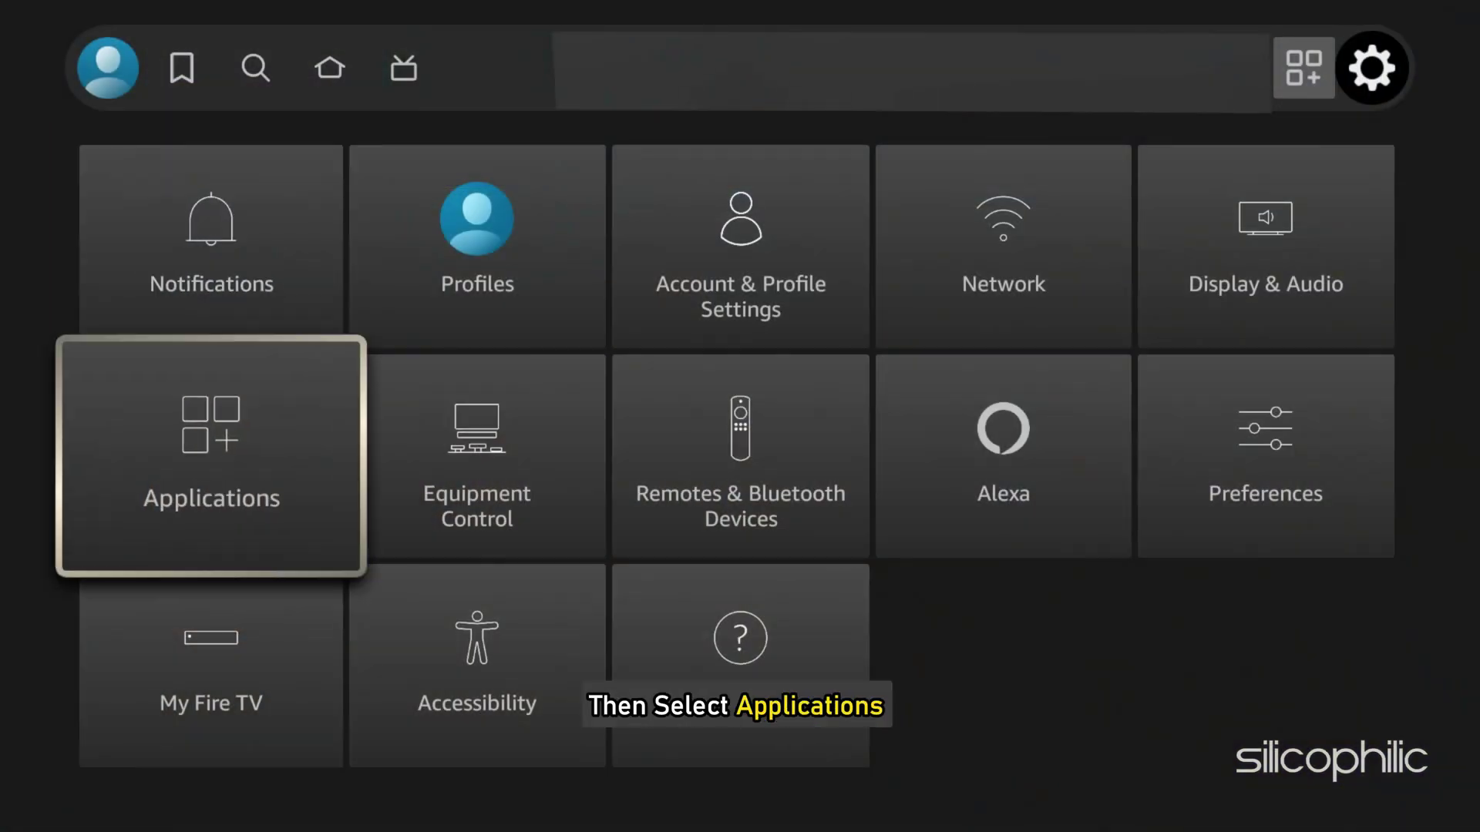
key("Return")
key("Down")
key("Down")
key("Down")
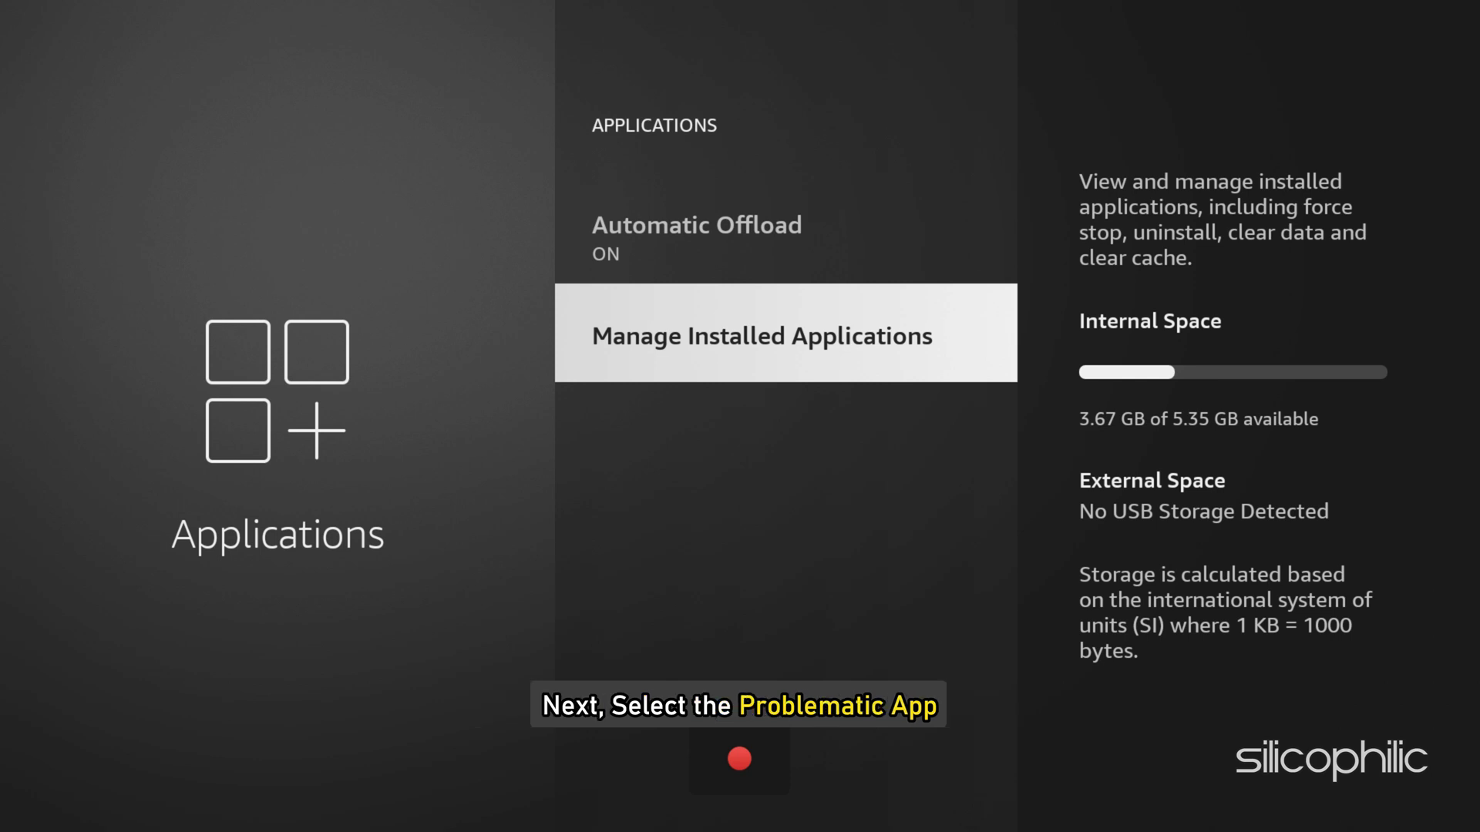
key("Return")
key("Return")
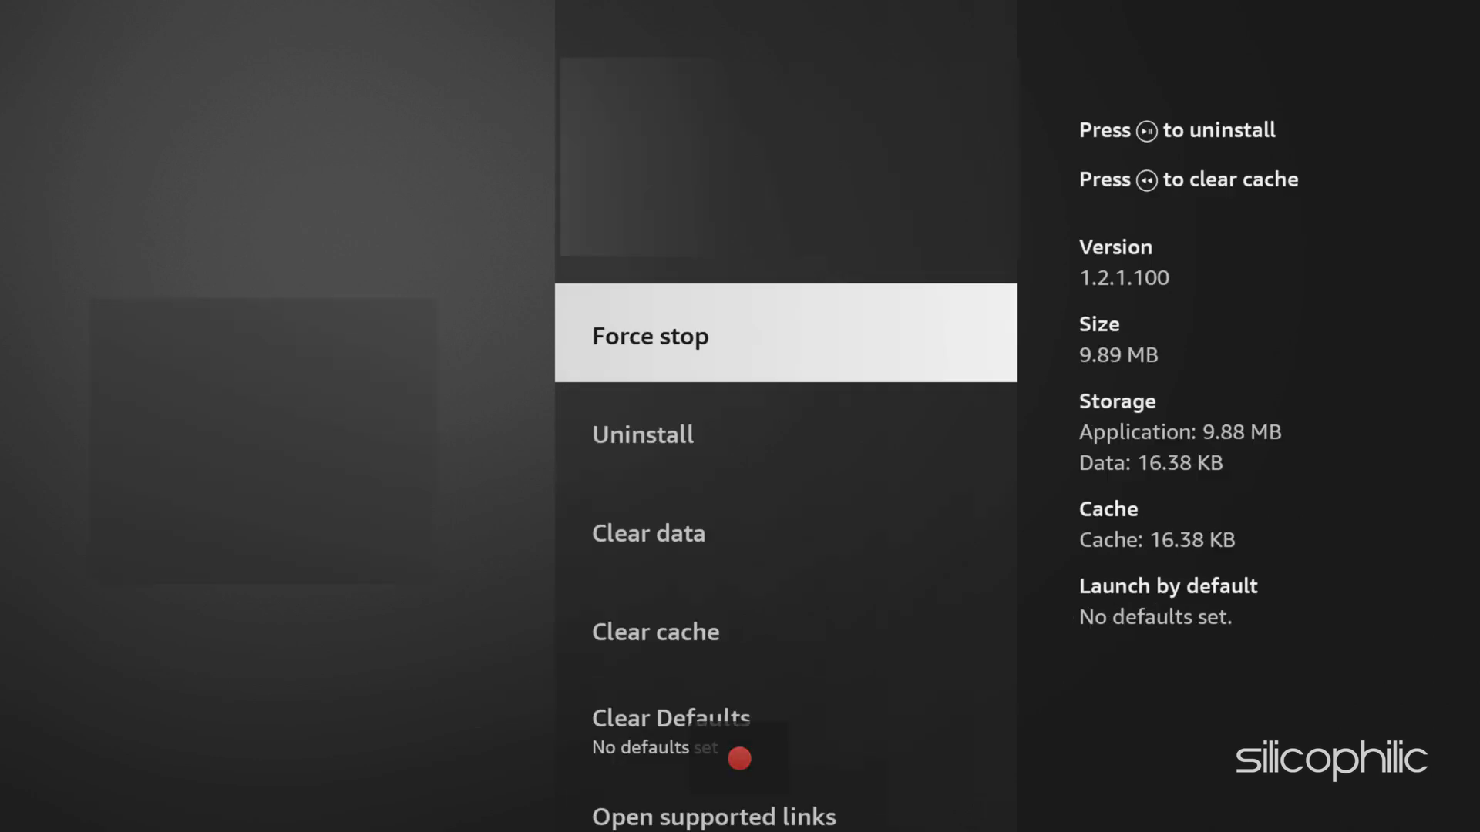
key("Down")
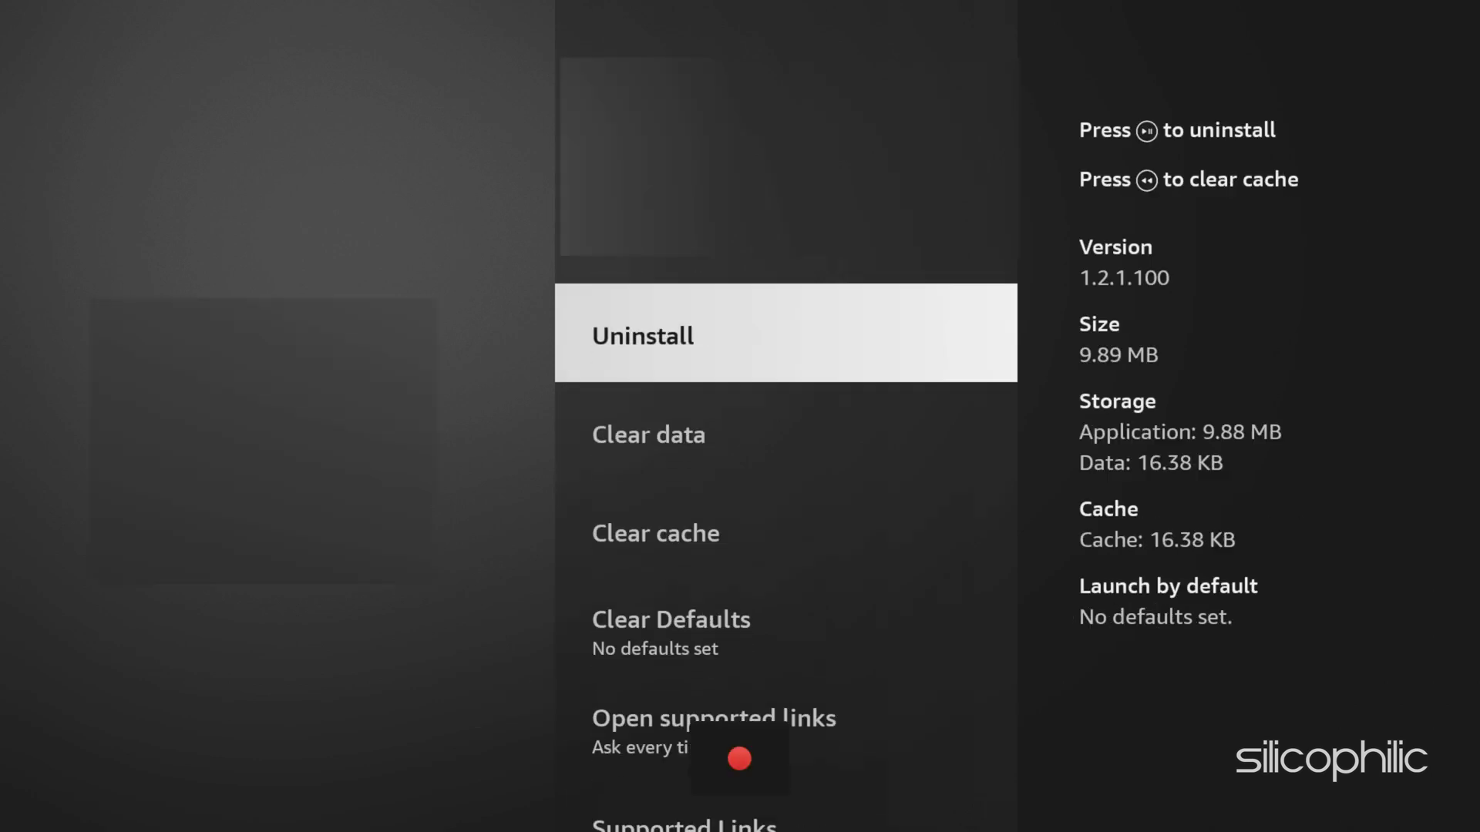
key("Down")
key("Down")
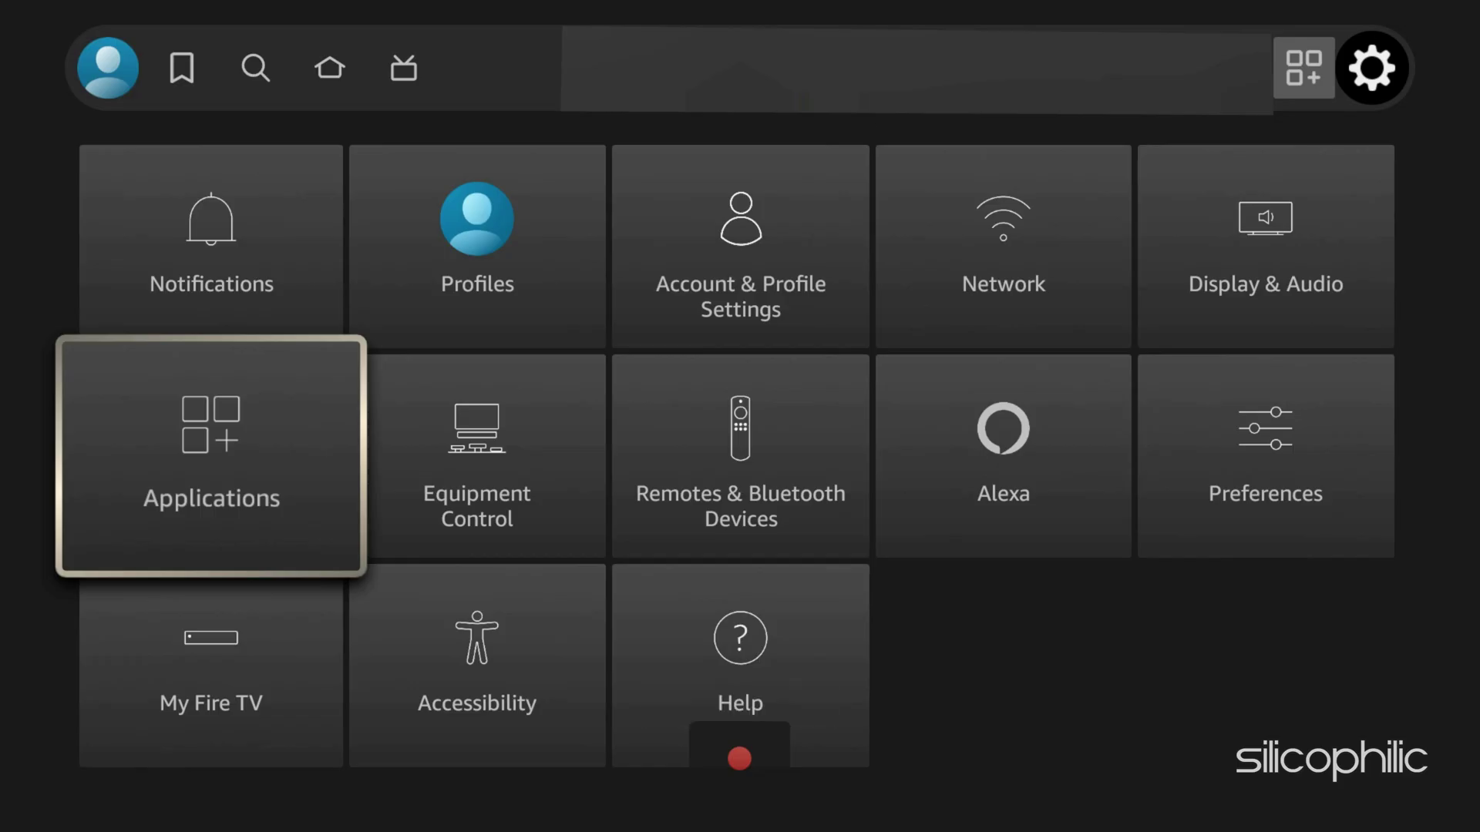
Select the app to remove in Applications > Manage Installed Applications.
key("Return")
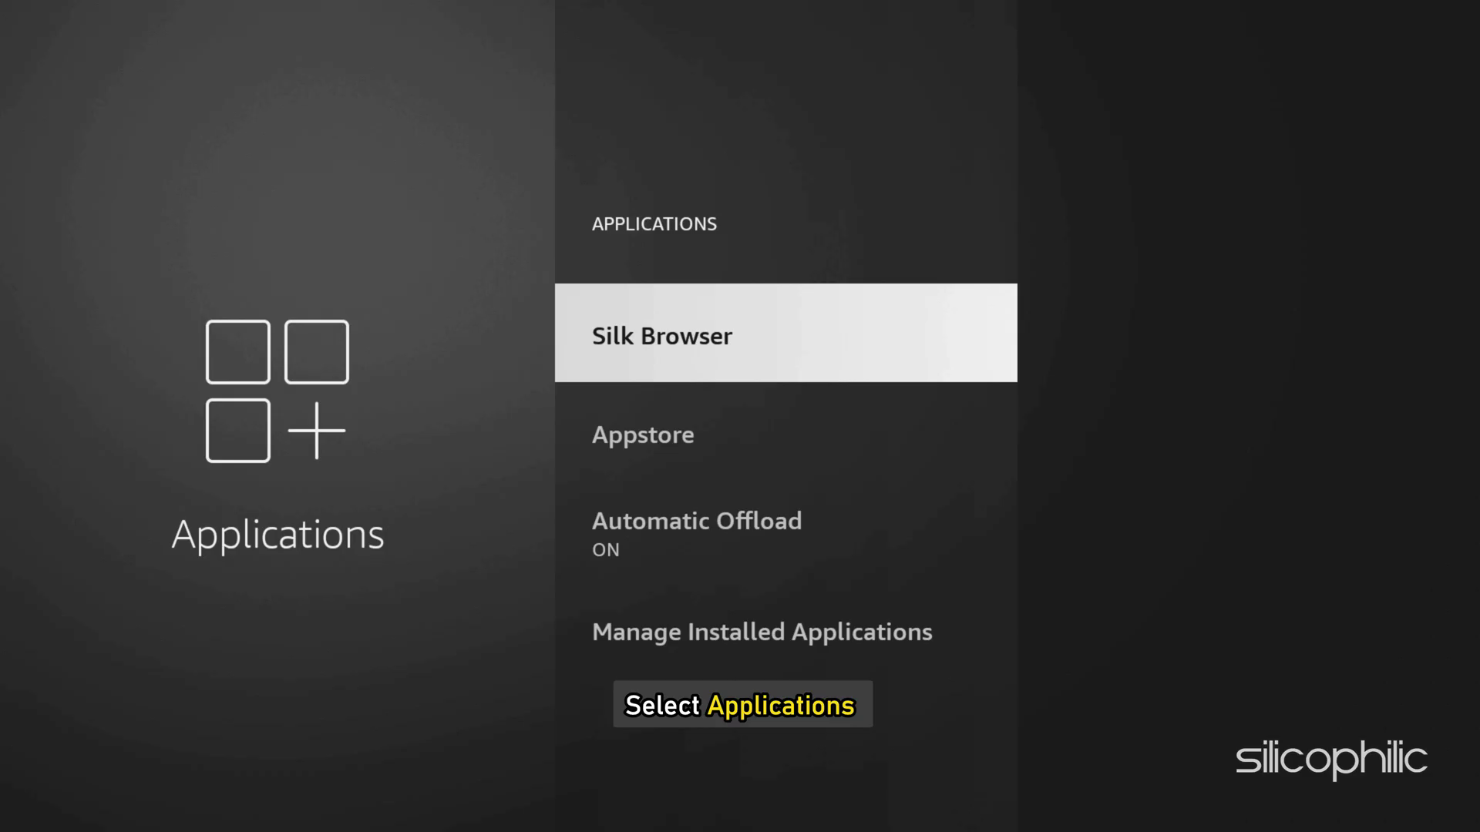
key("Down")
key("Down")
key("Down")
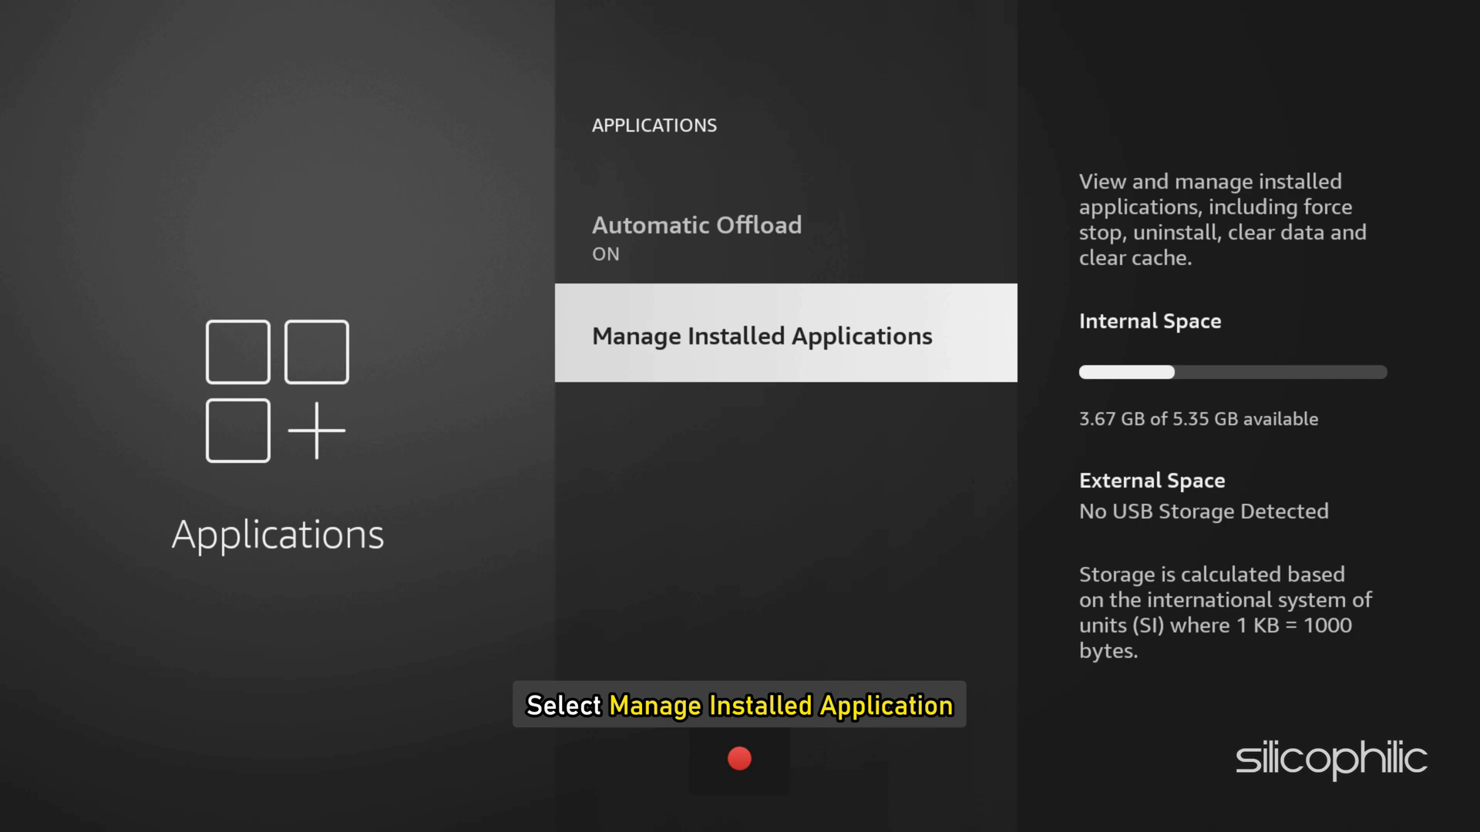
key("Return")
key("Down")
key("Down")
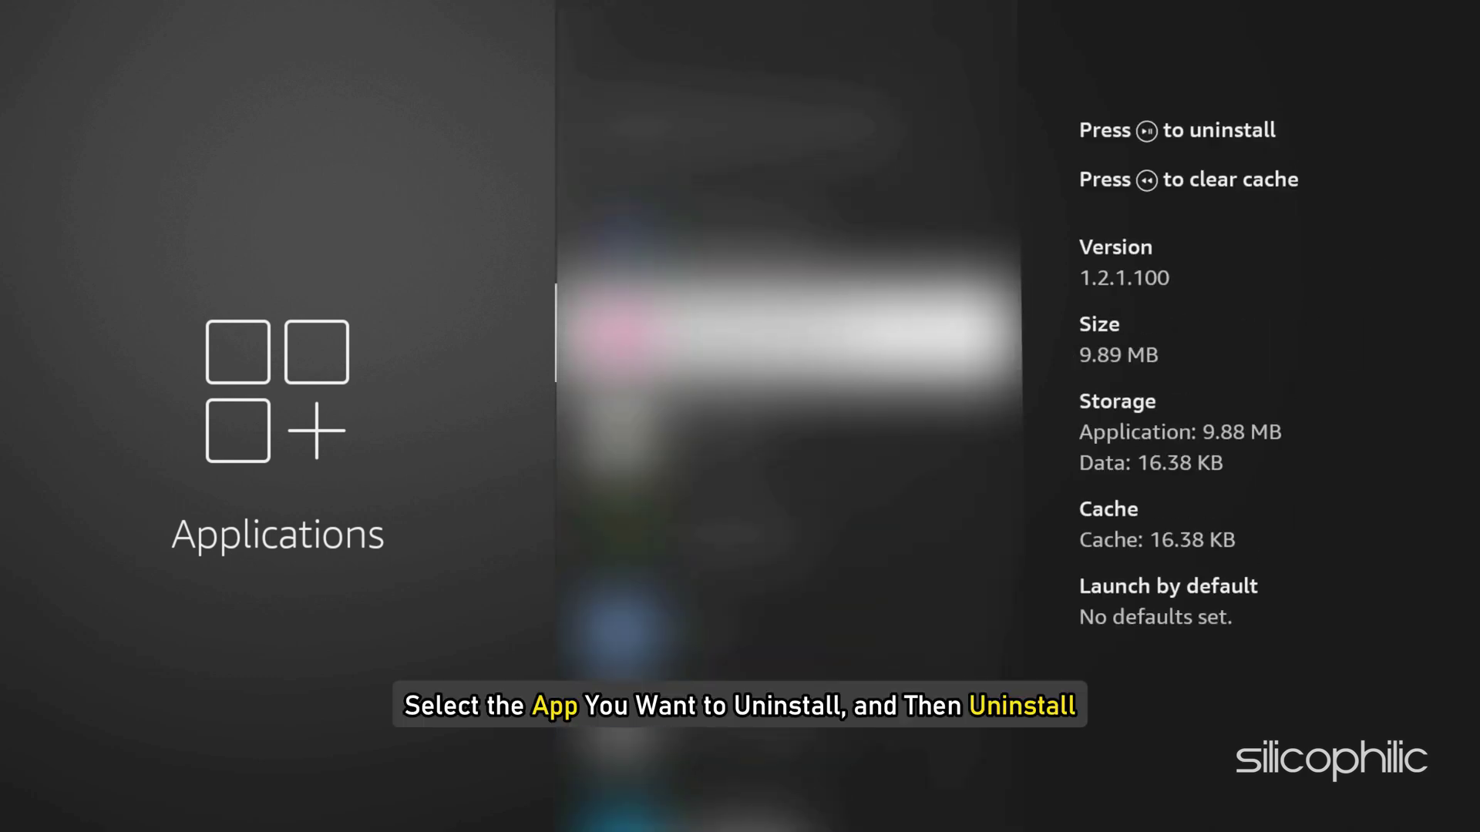
key("Return")
Uninstall the selected app and confirm the removal.
key("Down")
key("Down")
key("Return")
key("Right")
key("Return")
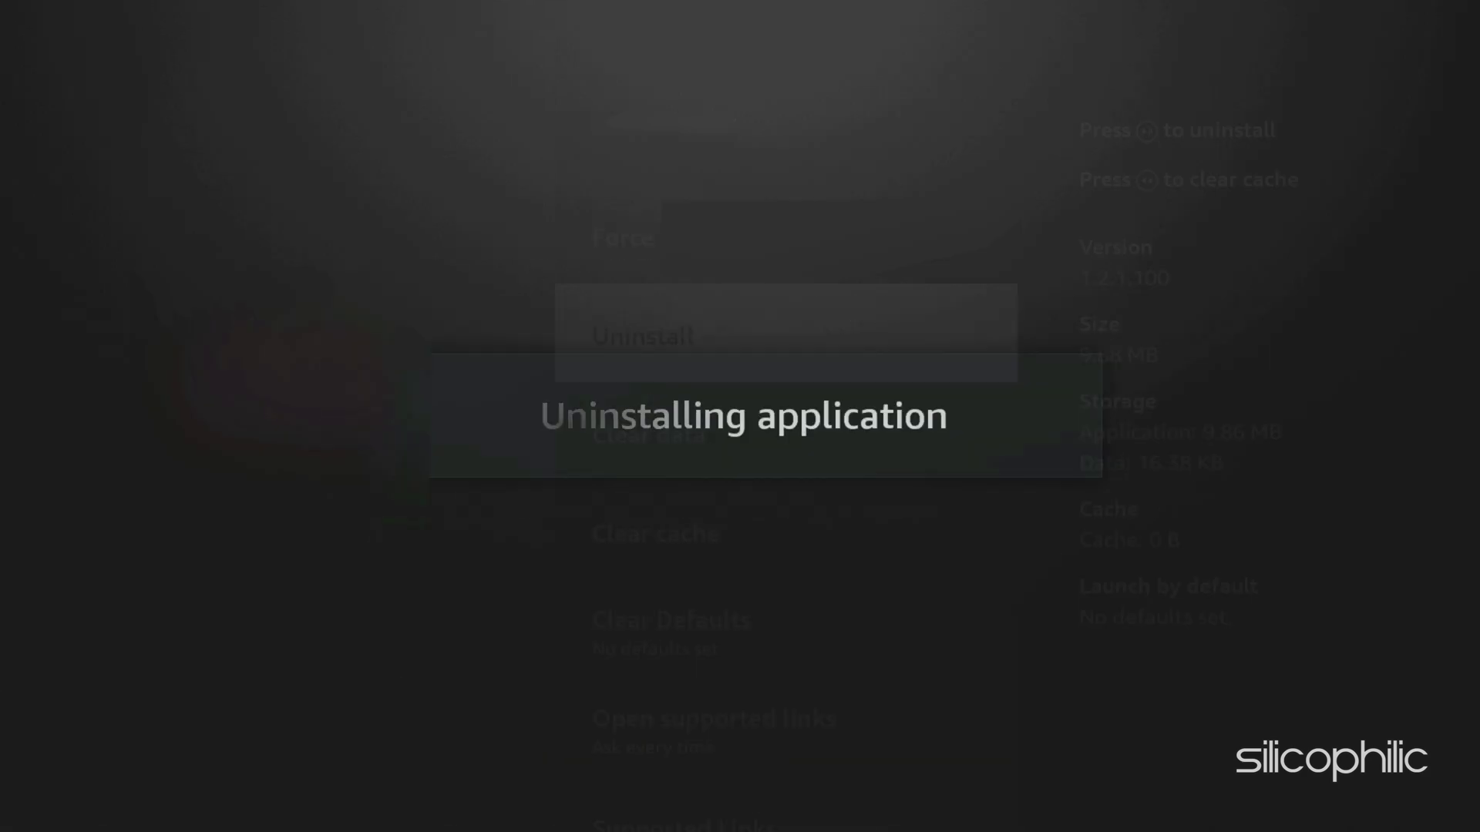